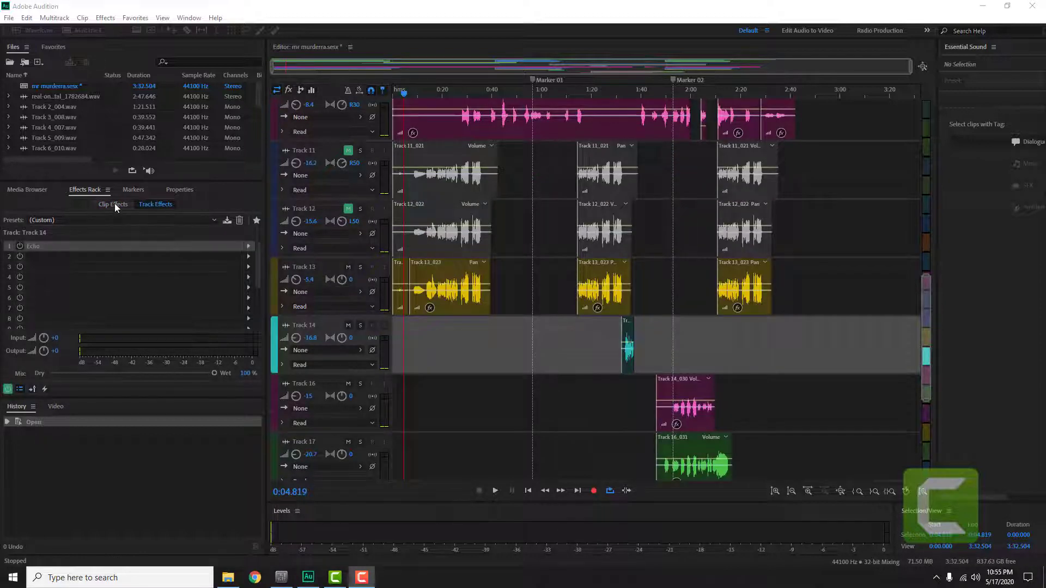
# Show the clip effects of the first Track 13_023 clip on Track 13.
pyautogui.click(114, 204)
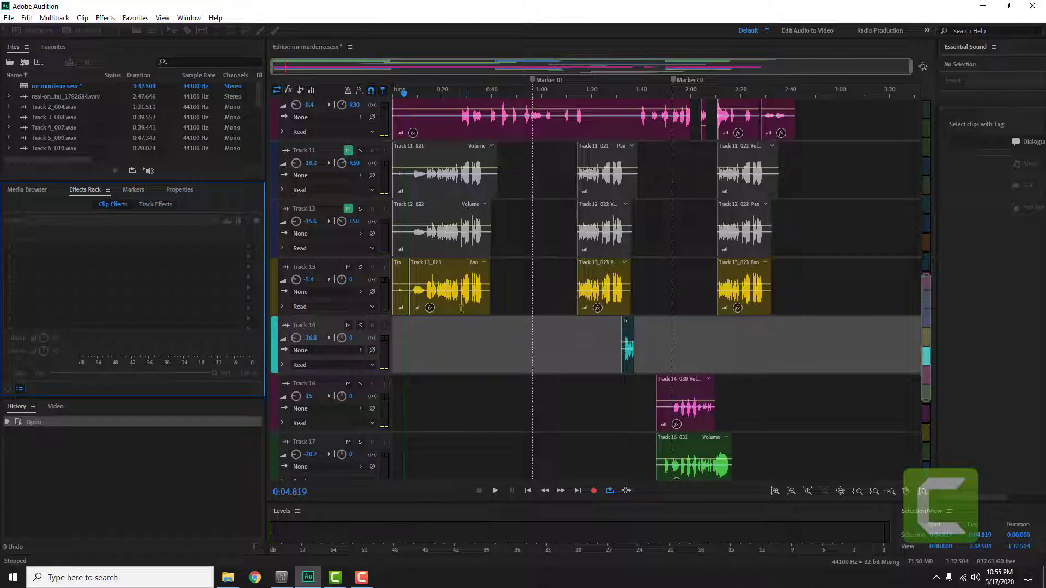
pyautogui.click(459, 309)
pyautogui.click(418, 312)
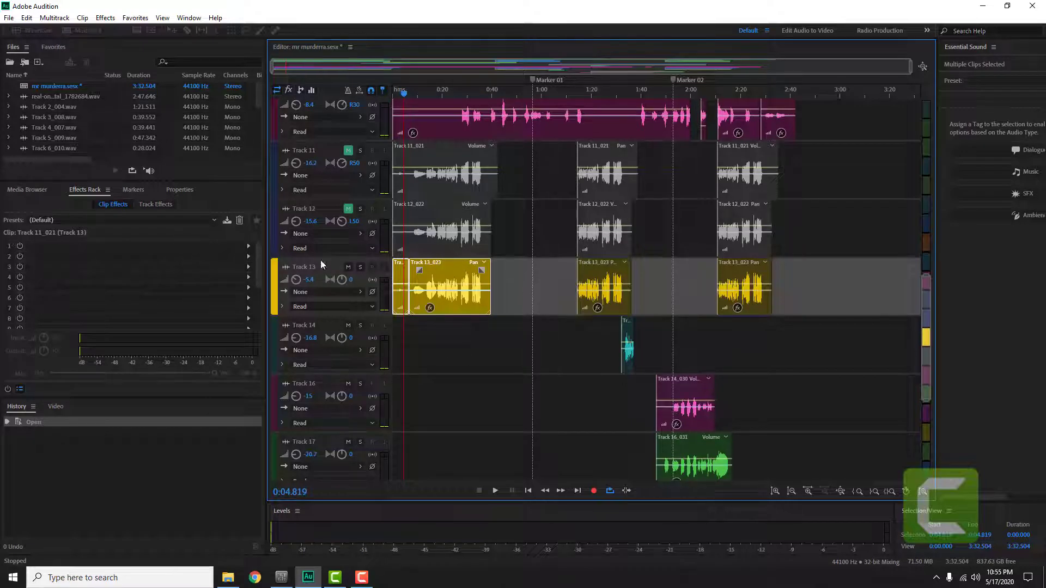
pyautogui.click(461, 304)
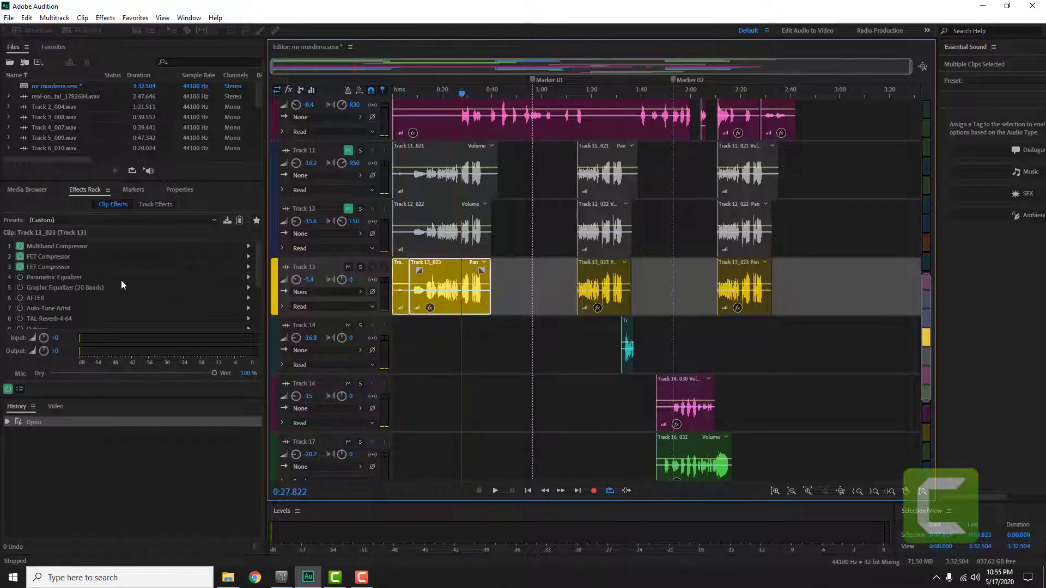
# Play the session from the start of the first Track 13_023 clip to hear the vocal.
pyautogui.click(410, 325)
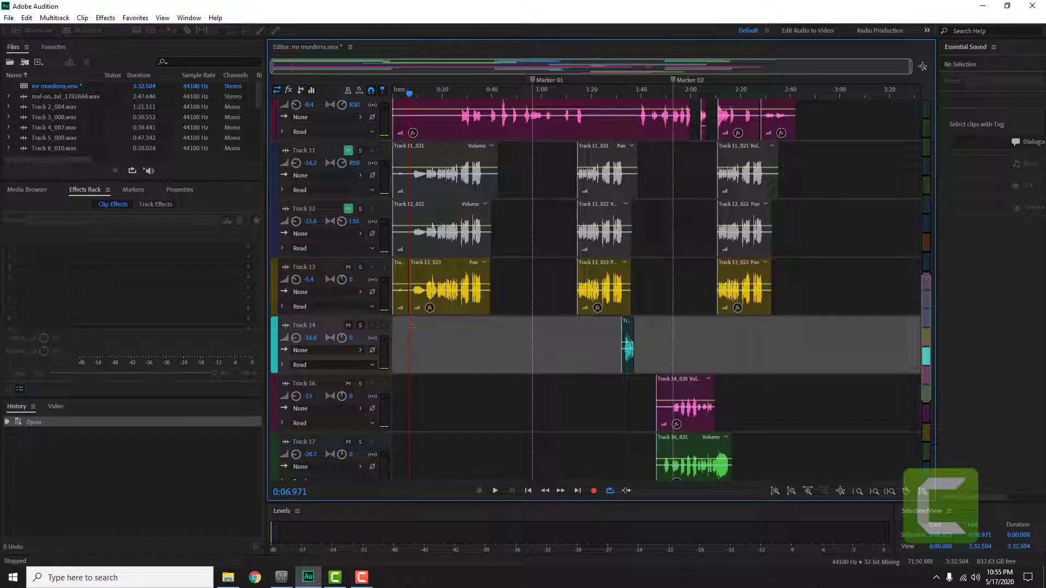
pyautogui.press('space')
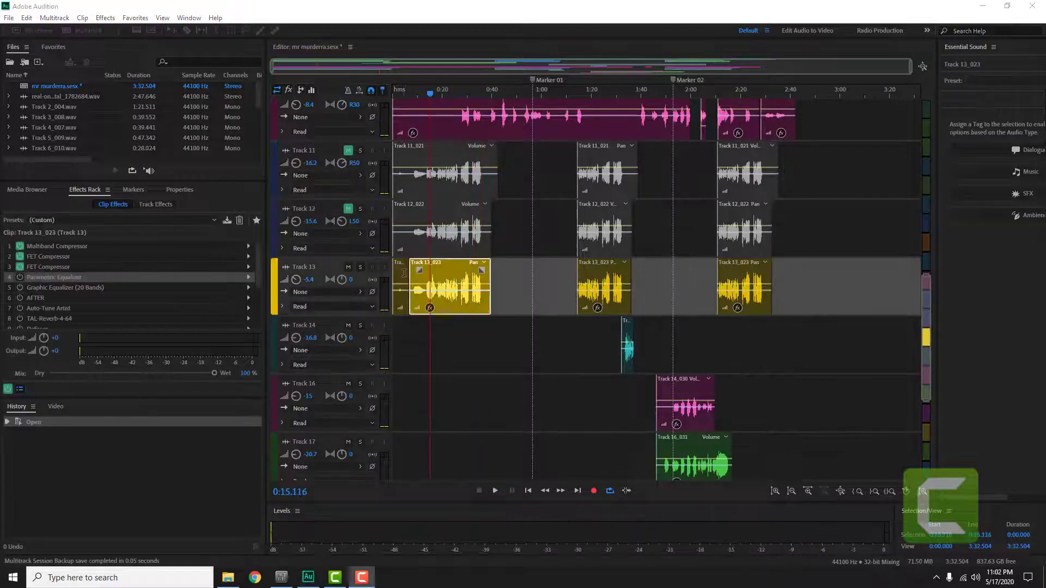
pyautogui.click(404, 273)
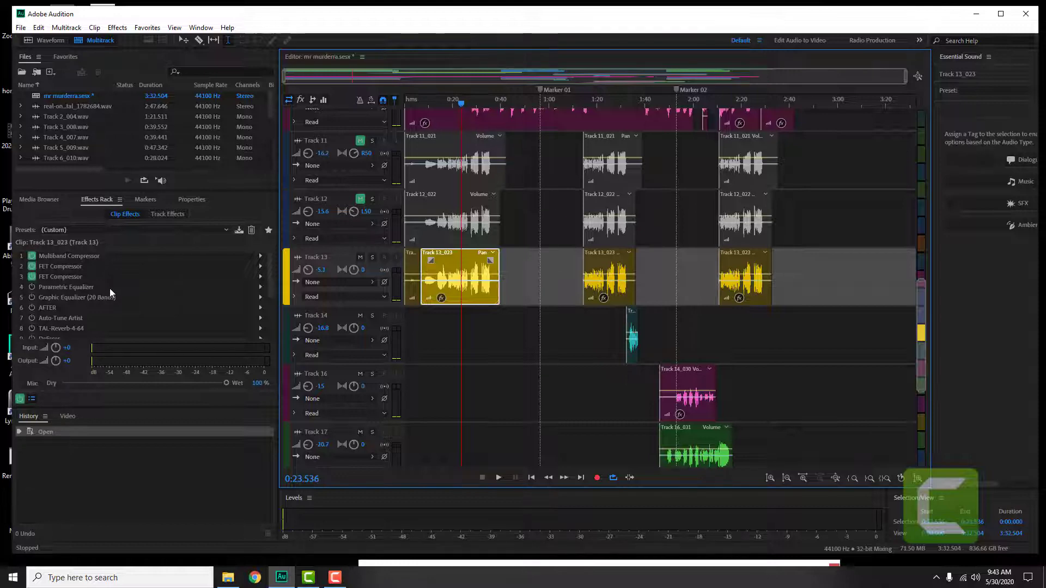
# Add a Parametric Equalizer in slot 4 of the Track 13_023 clip's effects and load the Vocal Enhancer preset.
pyautogui.click(437, 412)
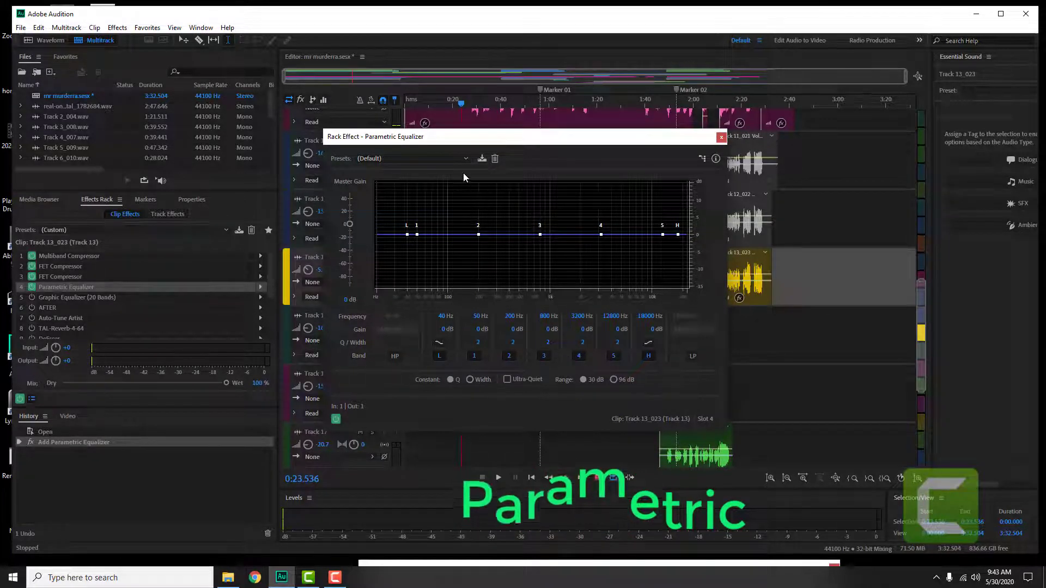
pyautogui.click(466, 158)
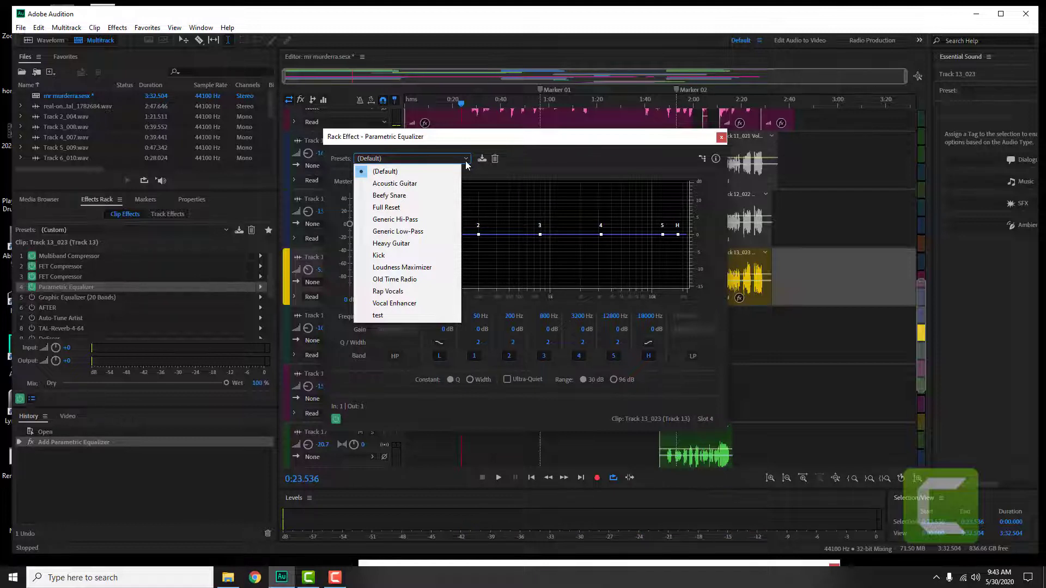
pyautogui.click(394, 306)
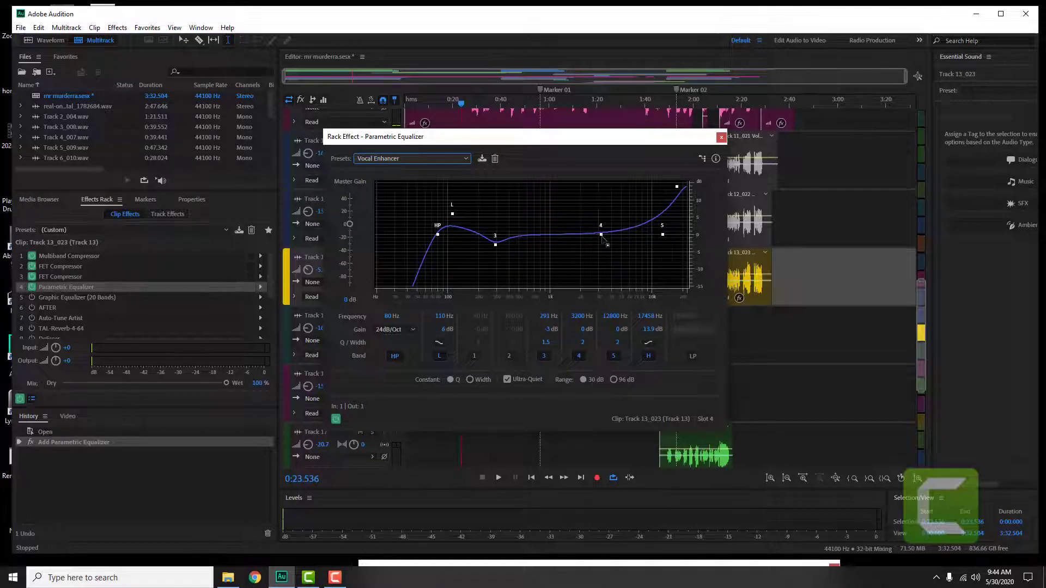
# Try boosting equalizer band 4 to about 6.2 dB near 3447 Hz, and reload the Vocal Enhancer preset.
pyautogui.moveTo(603, 238); pyautogui.dragTo(605, 212)
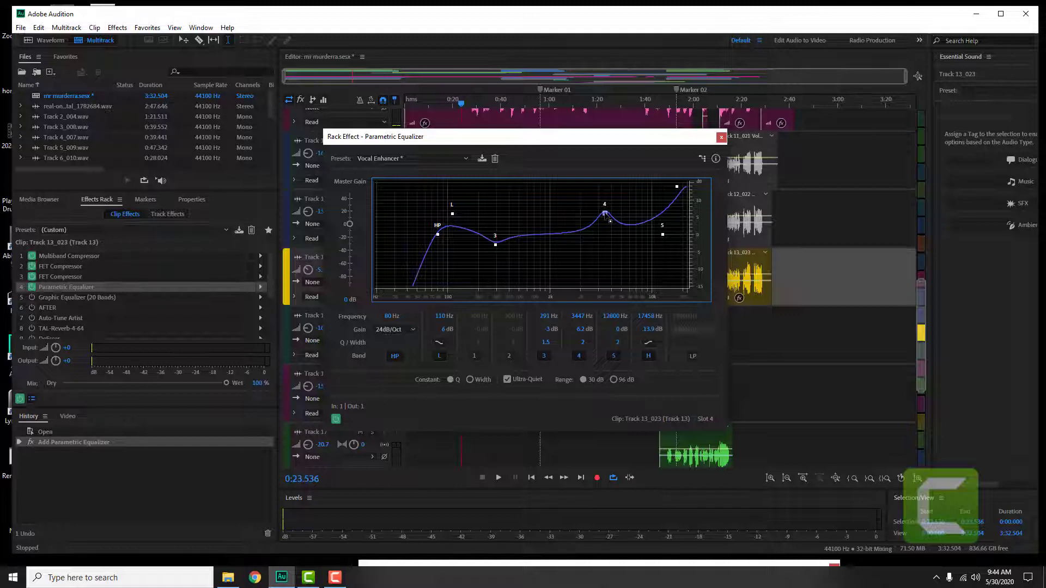
pyautogui.moveTo(605, 213); pyautogui.dragTo(610, 234)
pyautogui.click(466, 158)
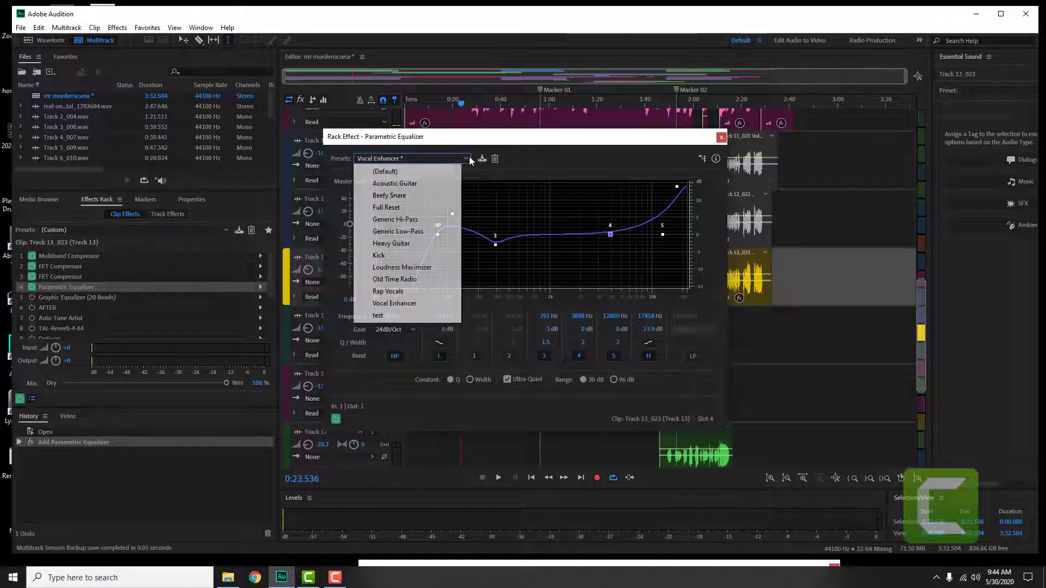
pyautogui.click(394, 303)
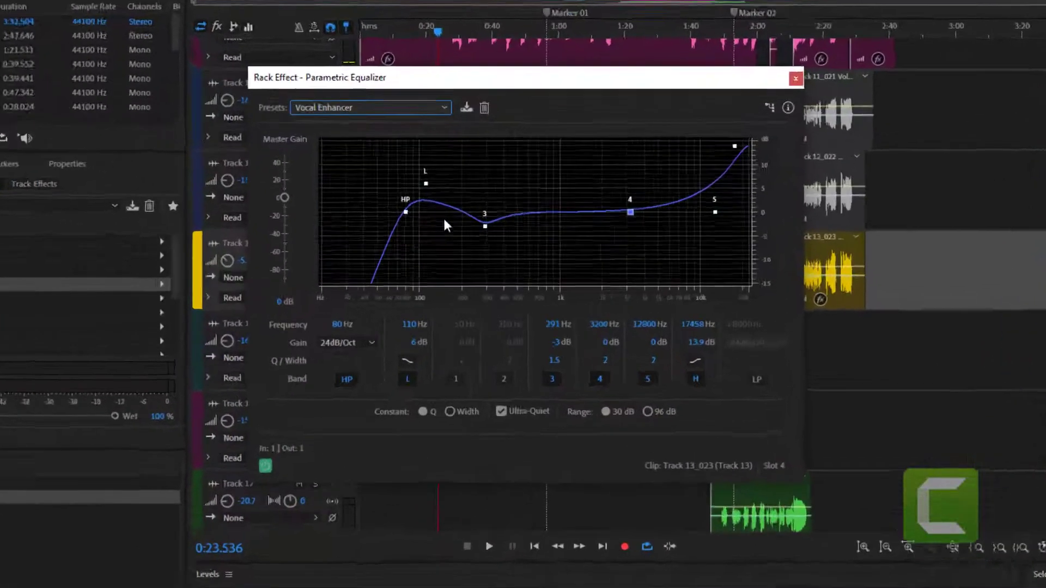
# Examine the high-pass, band 3 and high-shelf points on the equalizer curve, and close the Parametric Equalizer.
pyautogui.moveTo(438, 234)
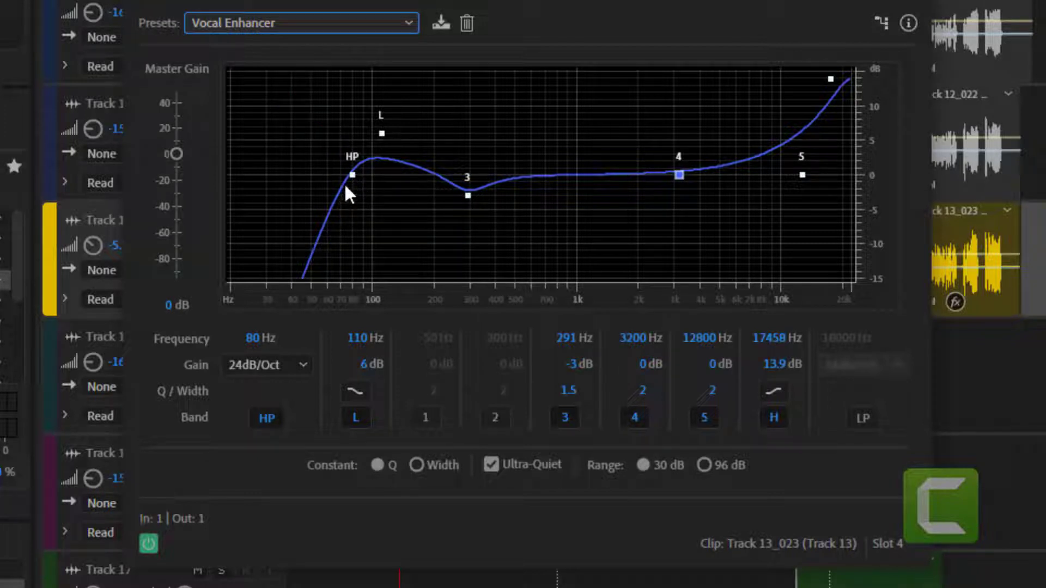
pyautogui.moveTo(355, 178)
pyautogui.moveTo(469, 212)
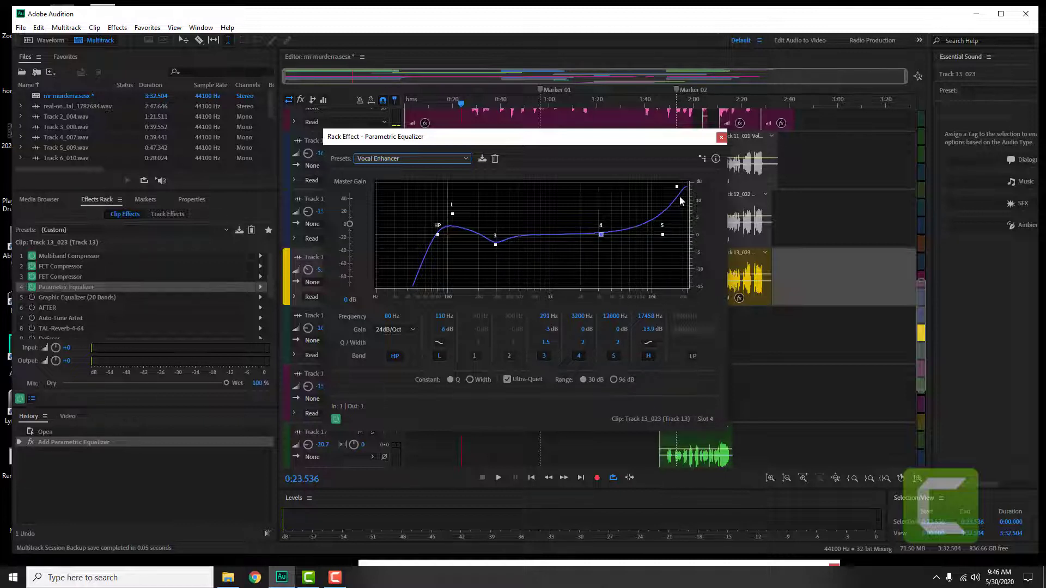
pyautogui.moveTo(683, 189)
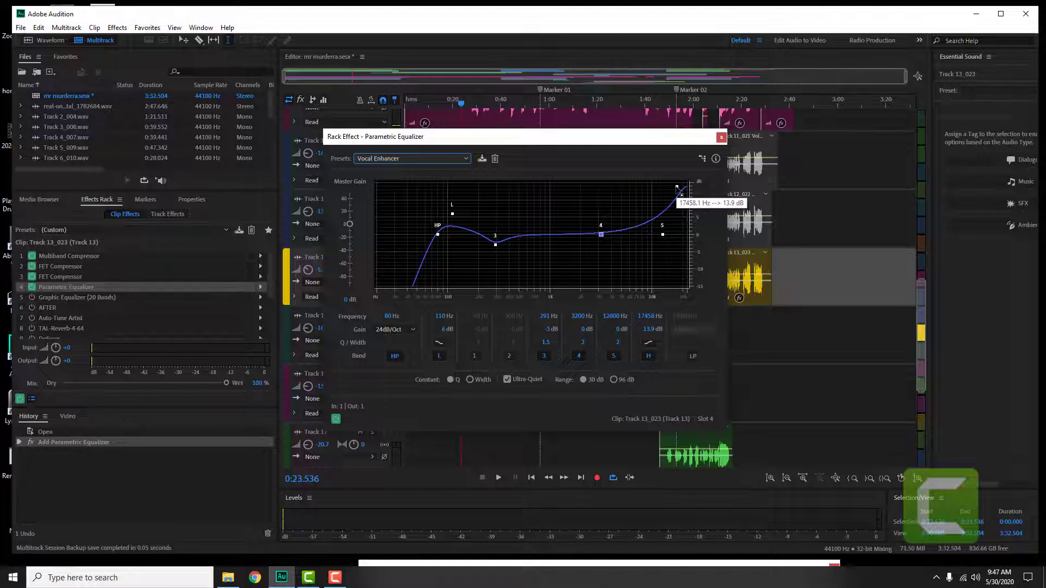
pyautogui.click(721, 138)
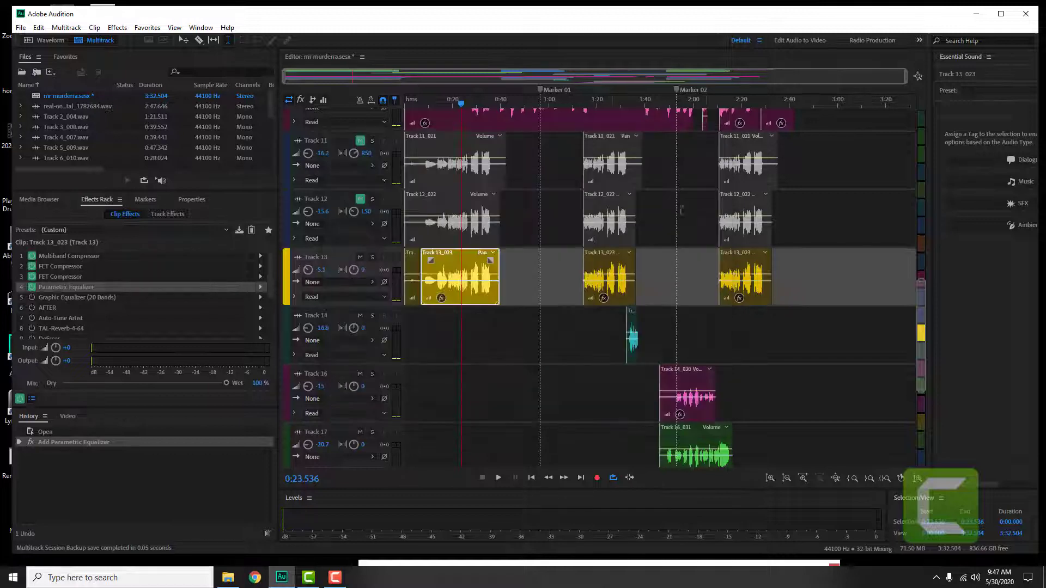
# Preview the first Track 13_023 clip from its start with the Parametric Equalizer bypassed.
pyautogui.click(419, 314)
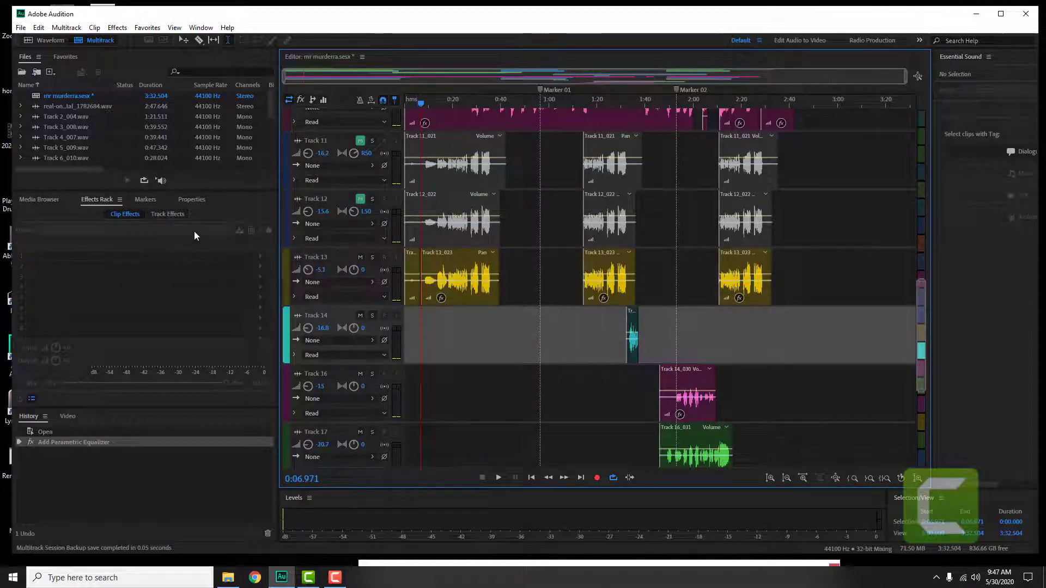
pyautogui.click(441, 283)
pyautogui.press('space')
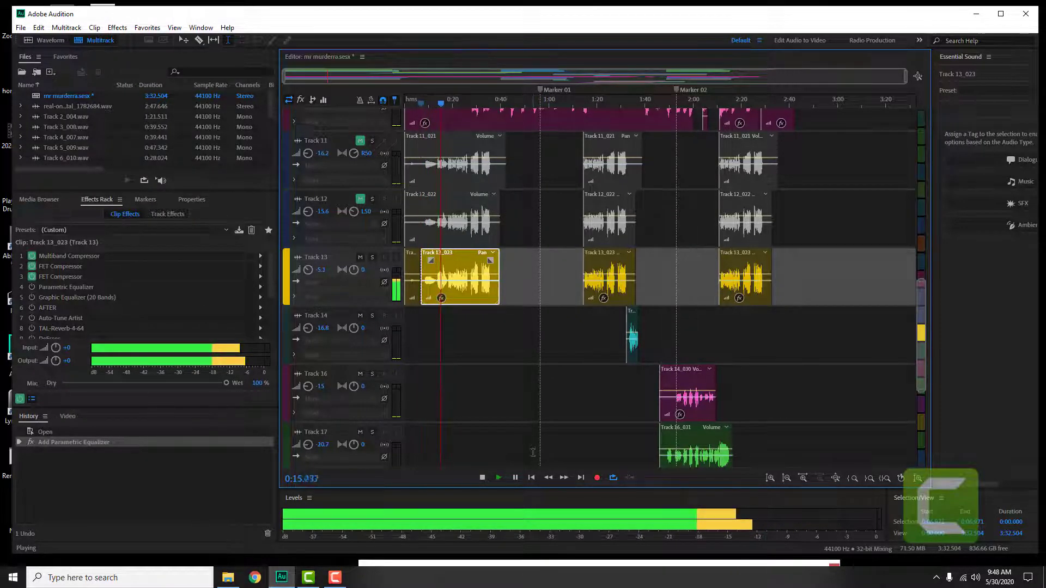
pyautogui.click(482, 478)
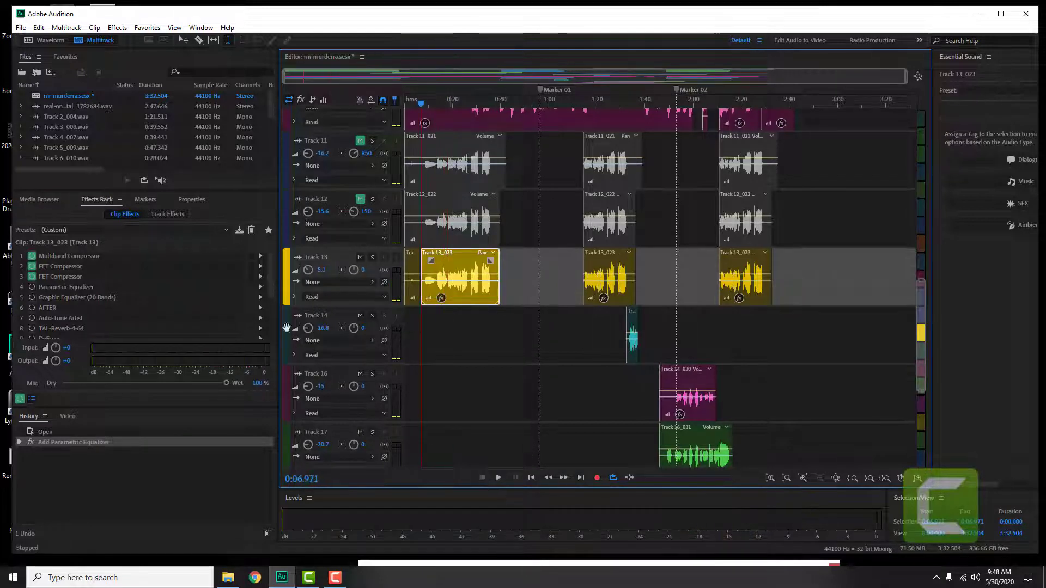
# Turn on the Parametric Equalizer and play the Track 13_023 clip from its start for comparison.
pyautogui.click(31, 287)
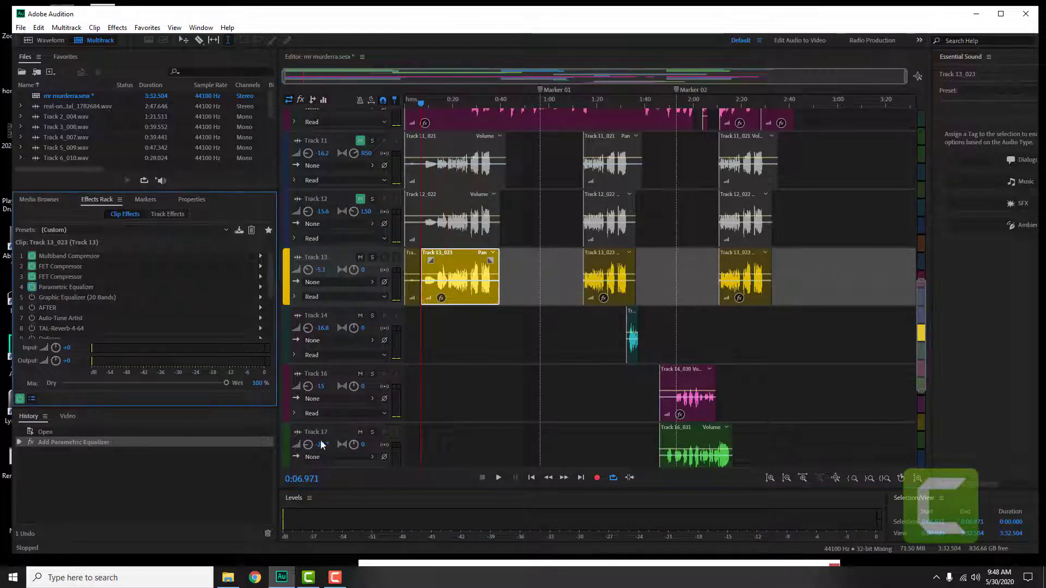
pyautogui.click(497, 477)
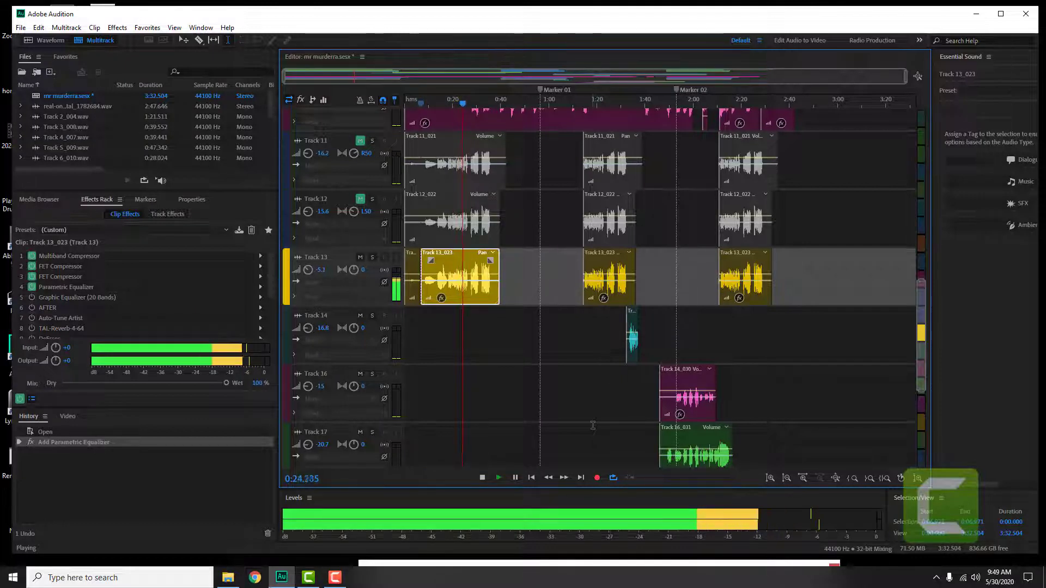
pyautogui.click(483, 478)
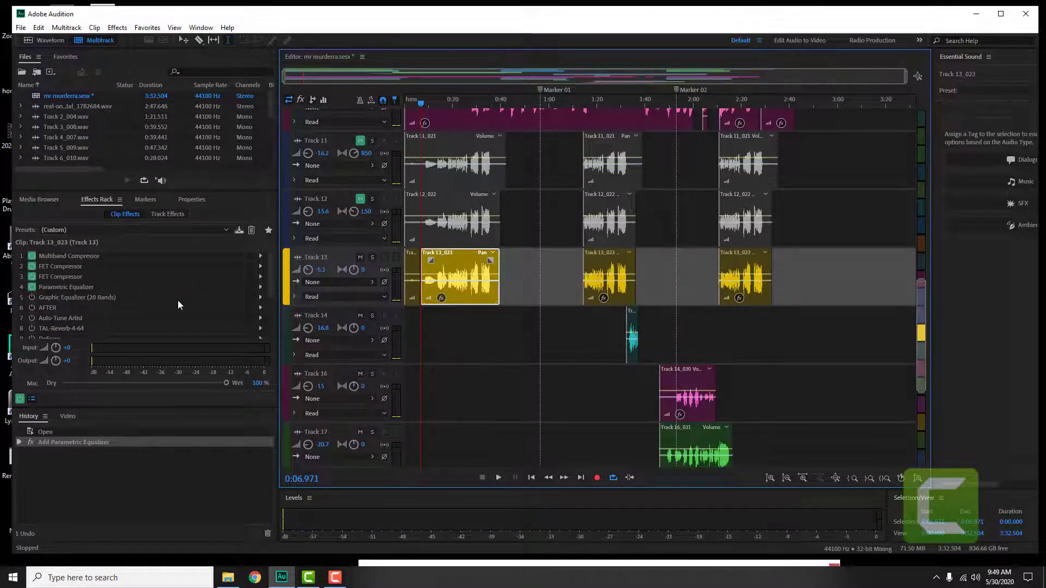
# Load a fresh Graphic Equalizer (20 Bands) into slot 5 of the Track 13_023 clip's effects.
pyautogui.click(106, 295)
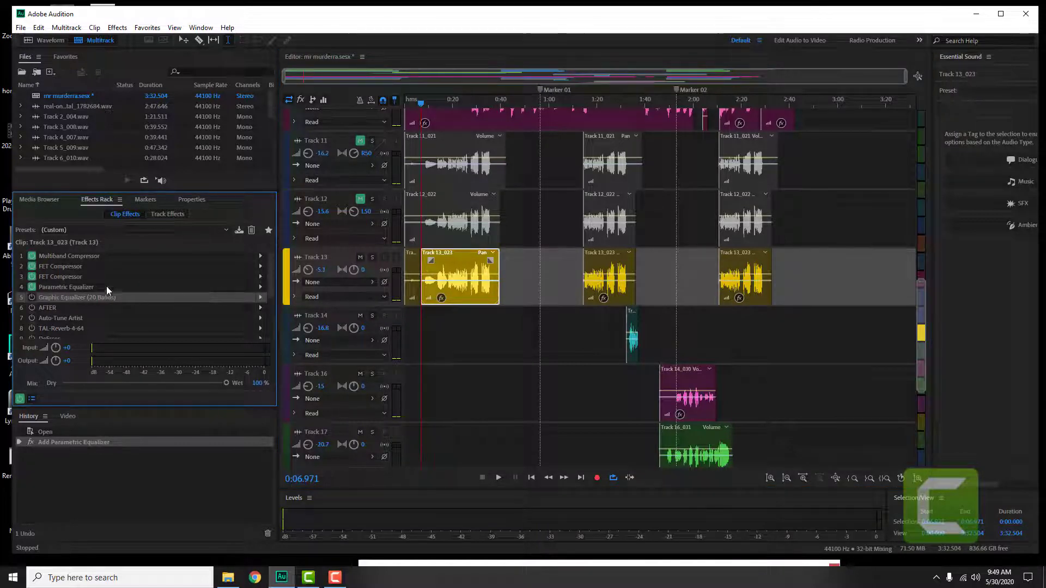
pyautogui.click(260, 297)
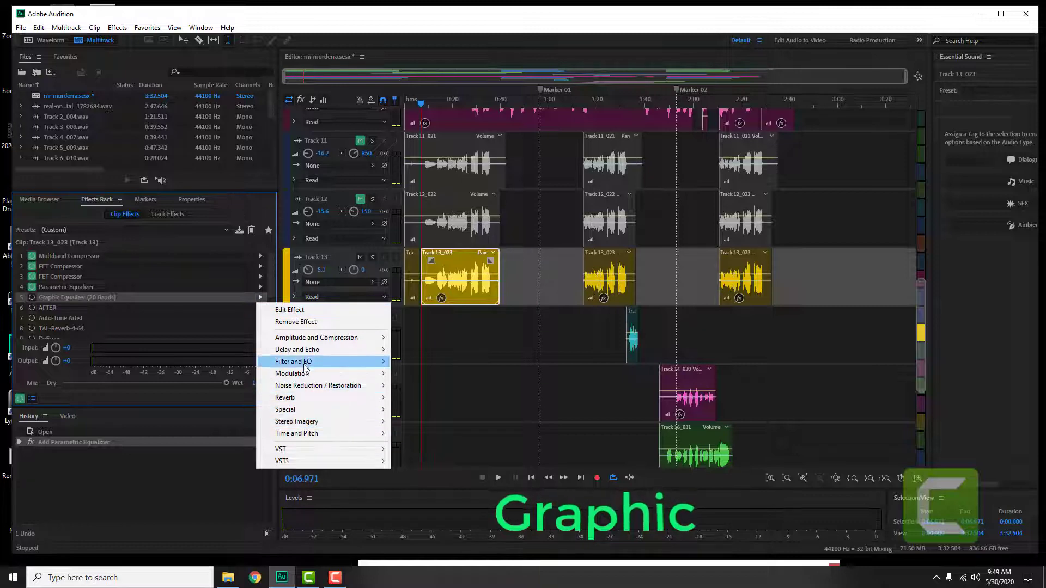
pyautogui.moveTo(305, 369)
pyautogui.click(447, 257)
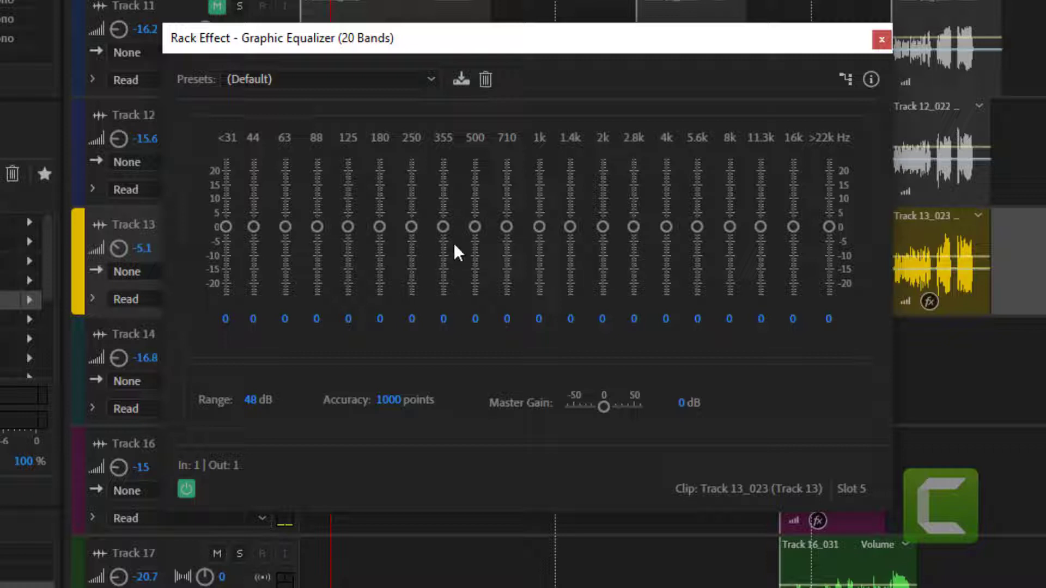
# Cut the <31, 44 and 63 Hz bands to -24 dB and the 88 Hz band to -16 dB.
pyautogui.moveTo(225, 226); pyautogui.dragTo(236, 409)
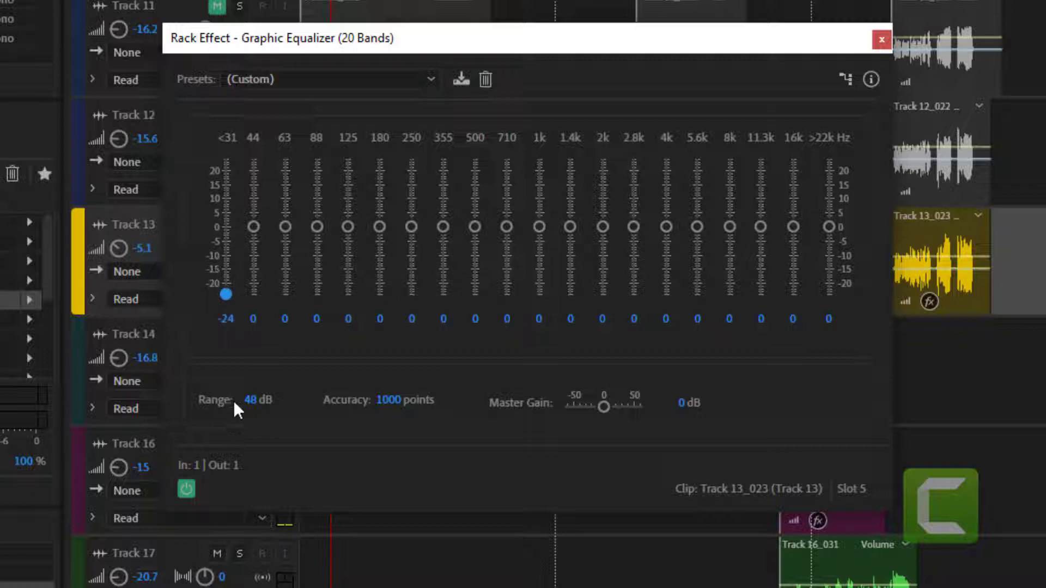
pyautogui.moveTo(253, 227); pyautogui.dragTo(287, 295)
pyautogui.moveTo(286, 226); pyautogui.dragTo(273, 446)
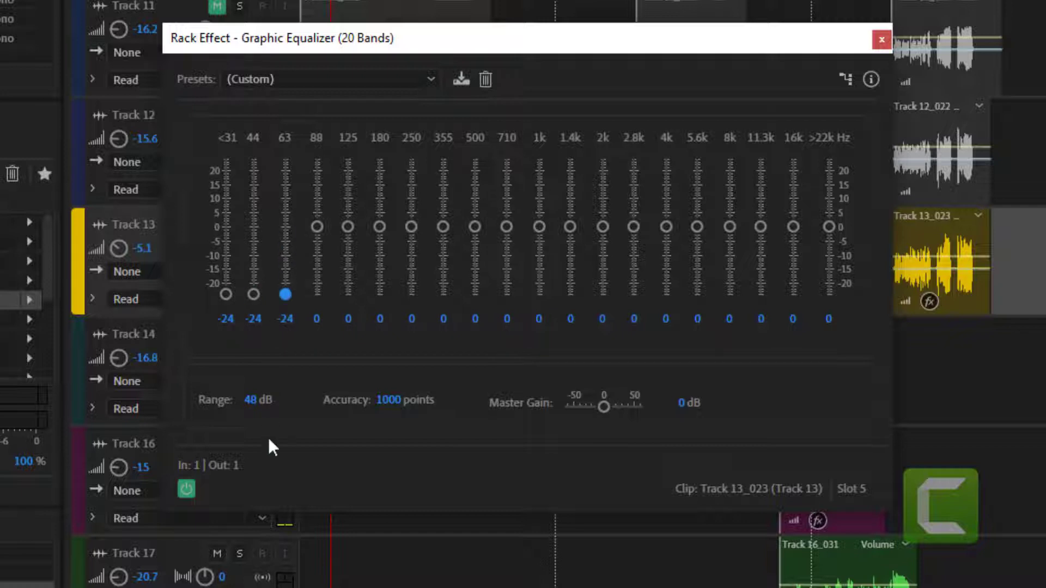
pyautogui.moveTo(317, 227); pyautogui.dragTo(318, 271)
# Lower the 250, 355, 500, 710 Hz and 1k bands to about -0.7, -3.3, -2.2, -1.1 and -13.8 dB.
pyautogui.moveTo(409, 226); pyautogui.dragTo(477, 232)
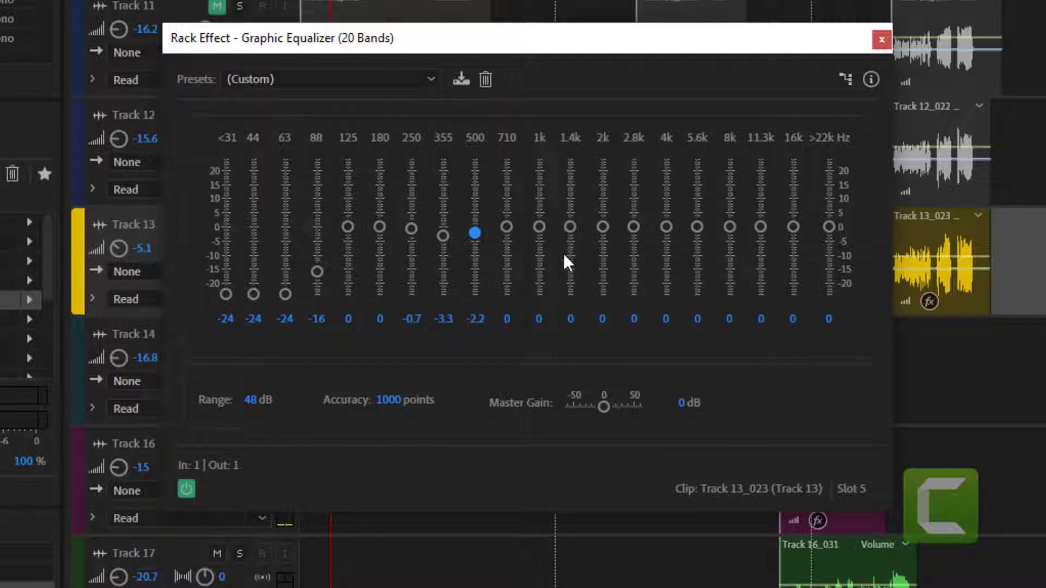
pyautogui.moveTo(506, 227); pyautogui.dragTo(542, 185)
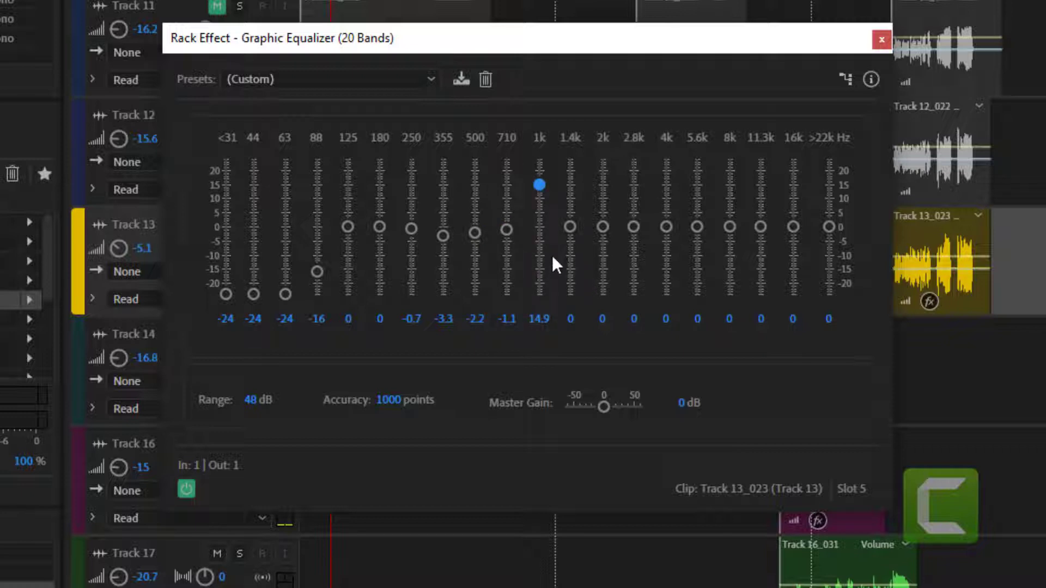
pyautogui.moveTo(535, 185); pyautogui.dragTo(537, 266)
# Boost the 5.6k band to about 1.5 dB, 8k to 5.8 dB and 11.3k to 2.9 dB.
pyautogui.moveTo(697, 221); pyautogui.dragTo(697, 219)
pyautogui.moveTo(730, 224); pyautogui.dragTo(730, 207)
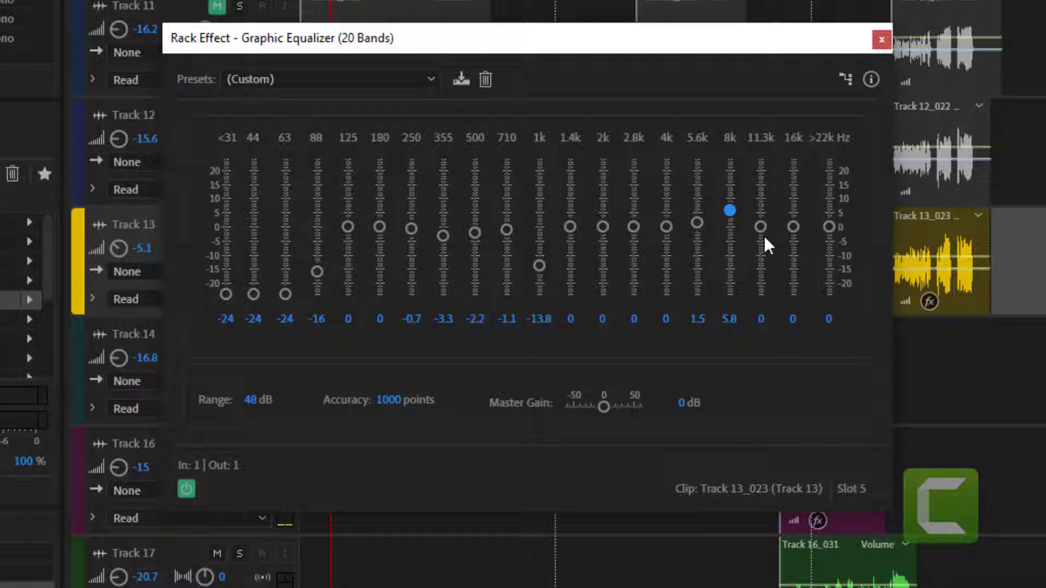
pyautogui.moveTo(762, 223); pyautogui.dragTo(761, 217)
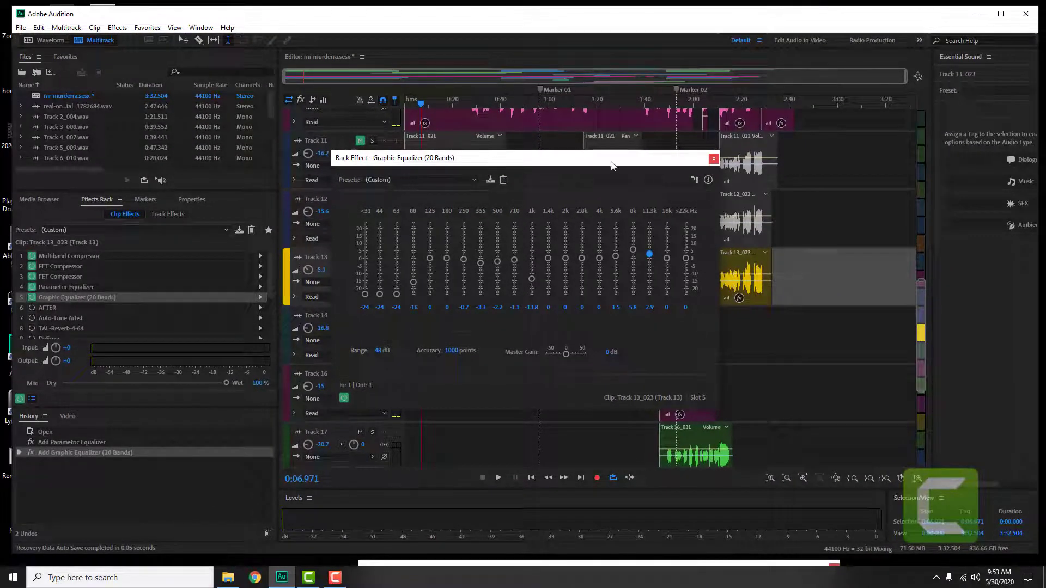
# Move the equalizer window off the clip, bypass the Graphic Equalizer and preview the Track 13_023 clip.
pyautogui.moveTo(606, 163); pyautogui.dragTo(839, 148)
pyautogui.click(577, 384)
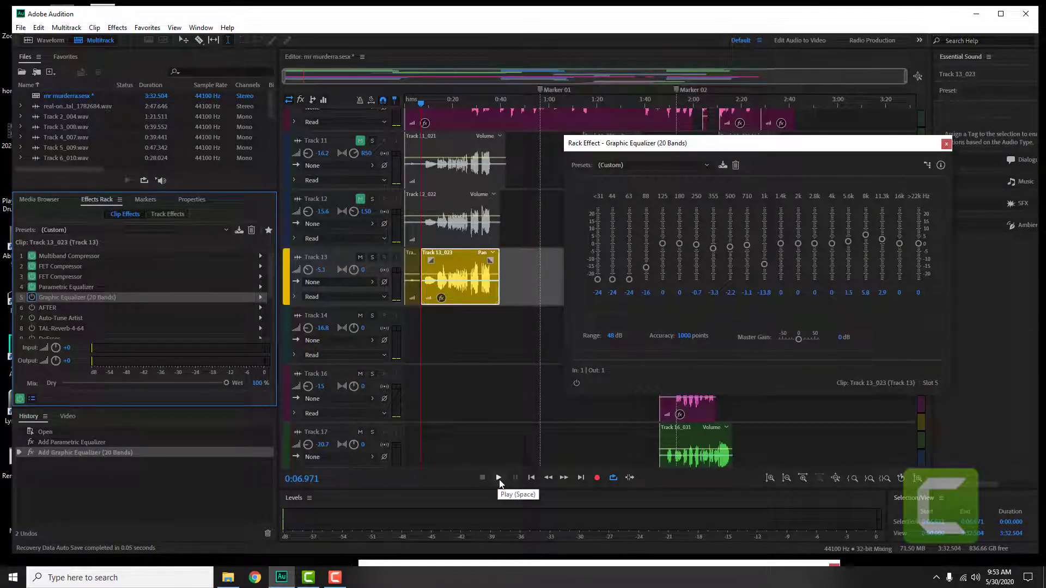
pyautogui.click(499, 479)
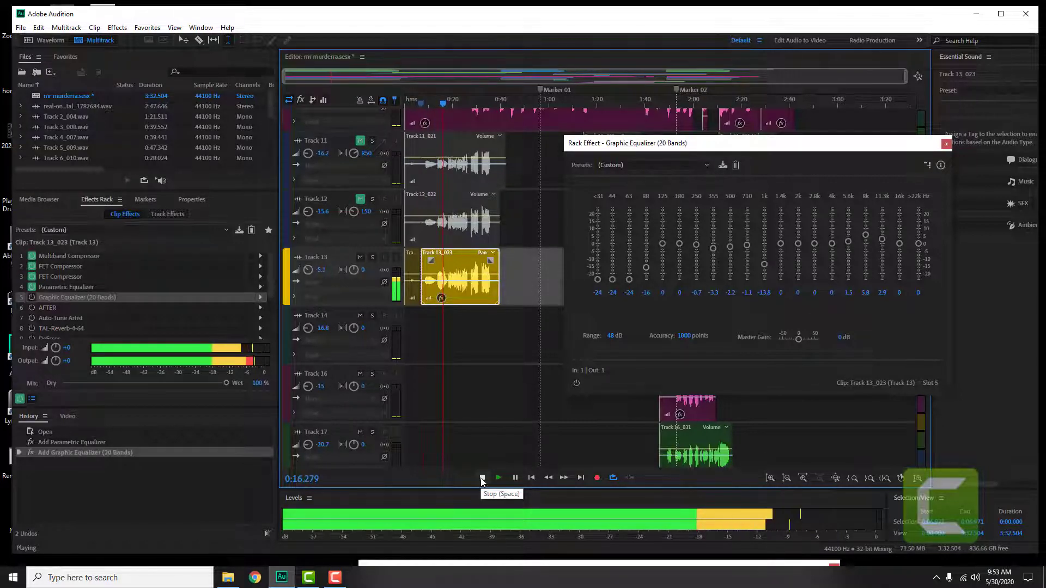
pyautogui.click(481, 479)
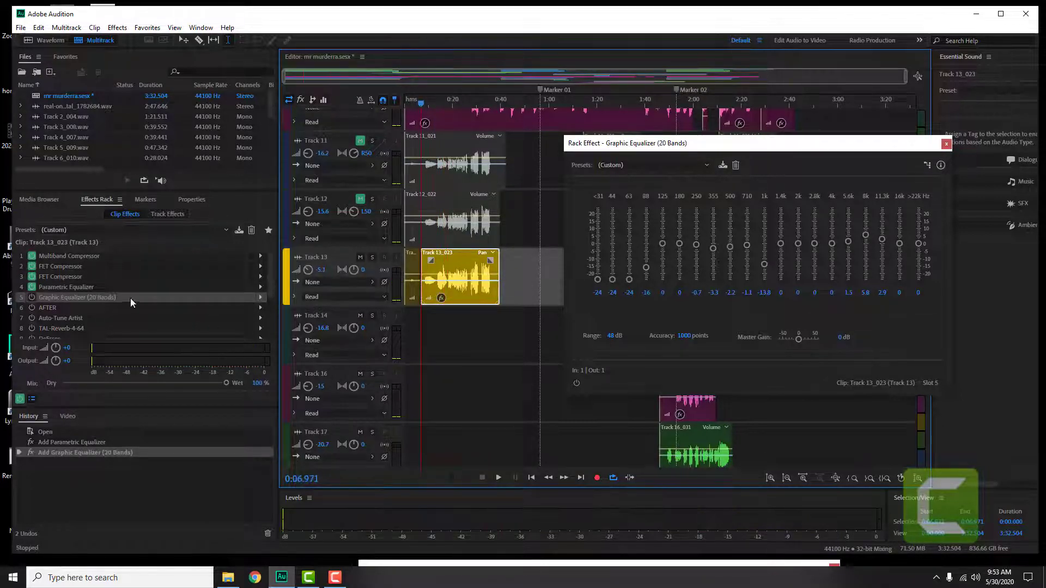
# Switch the Graphic Equalizer back on, preview the Track 13_023 clip with it and close the equalizer window.
pyautogui.click(32, 298)
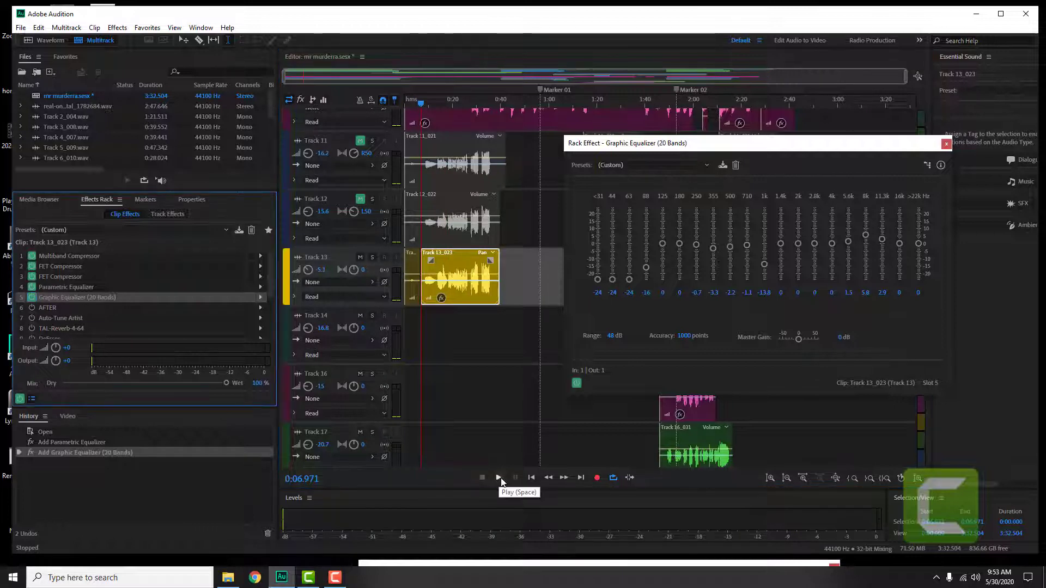
pyautogui.click(499, 478)
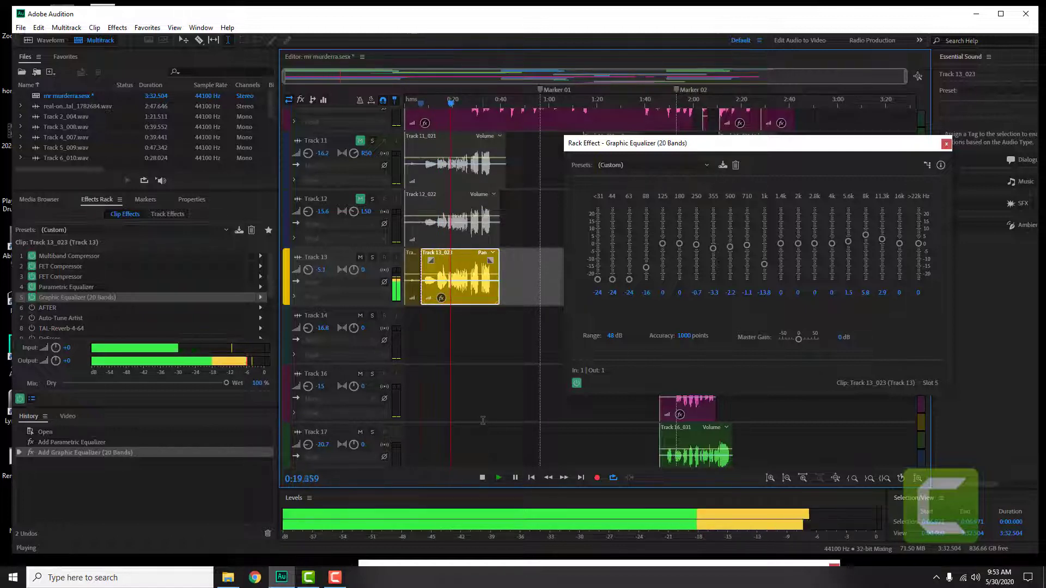
pyautogui.click(482, 478)
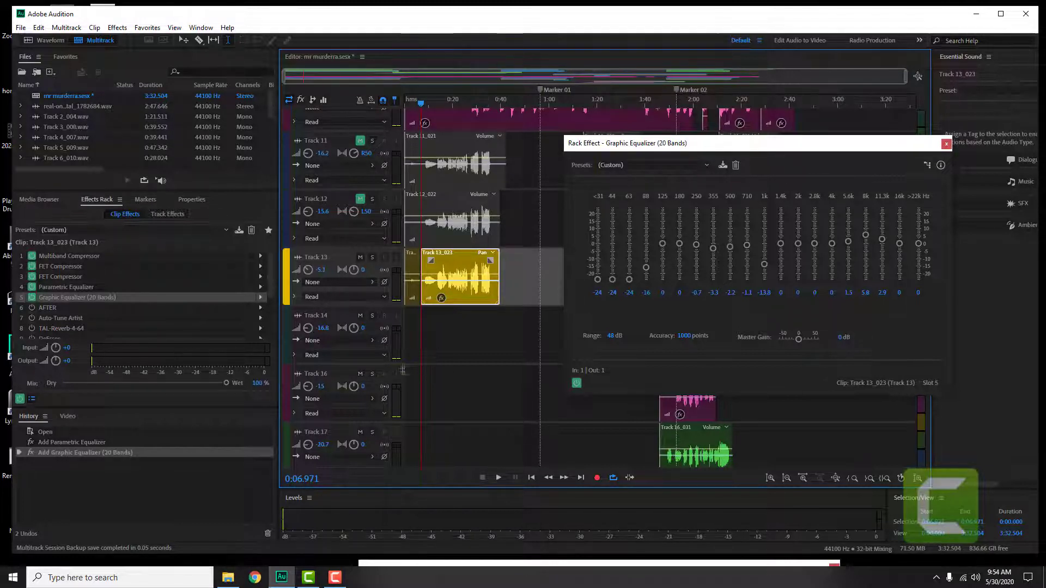
pyautogui.click(949, 144)
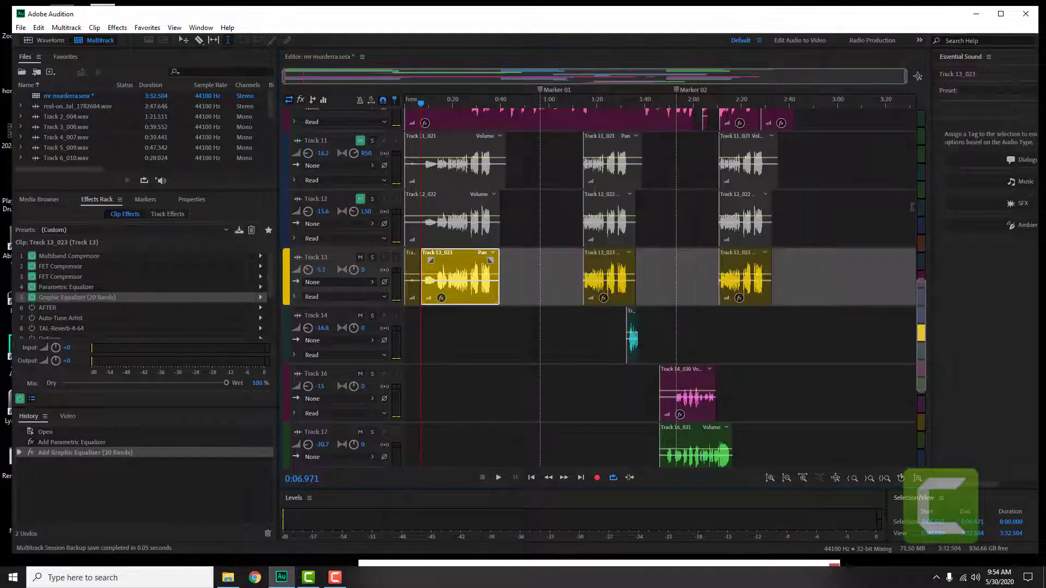
# Switch on the AFTER effect in slot 6, open its settings and move its window off the Track 13_023 clip.
pyautogui.click(72, 307)
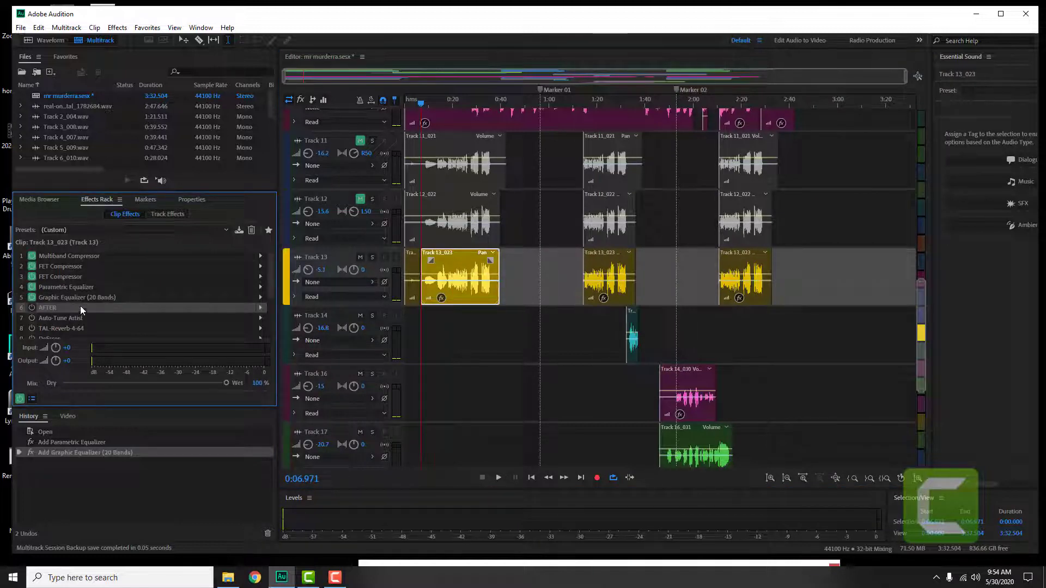
pyautogui.click(261, 308)
pyautogui.click(25, 314)
pyautogui.doubleClick(31, 308)
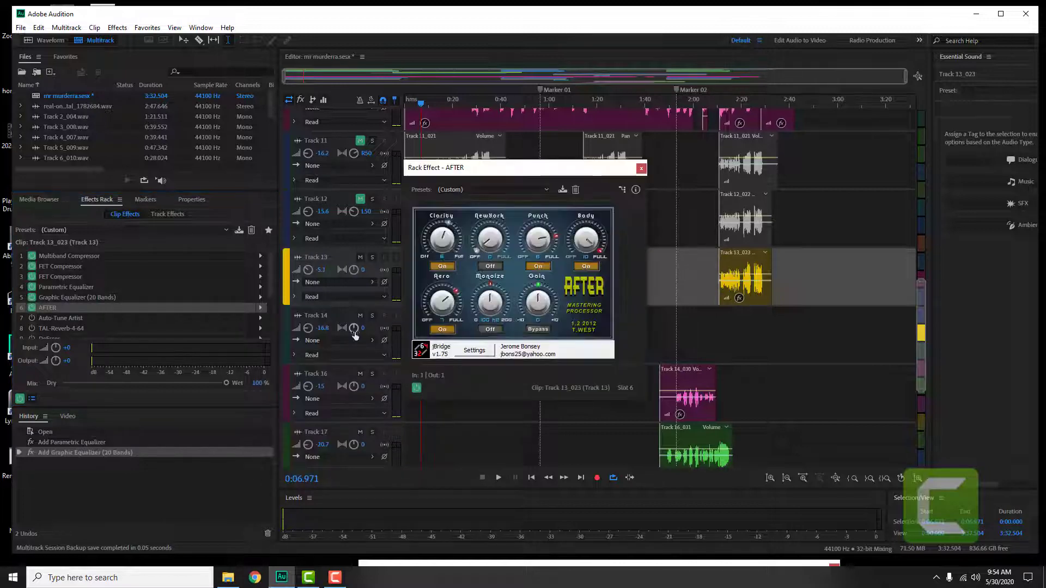
pyautogui.moveTo(513, 172); pyautogui.dragTo(638, 140)
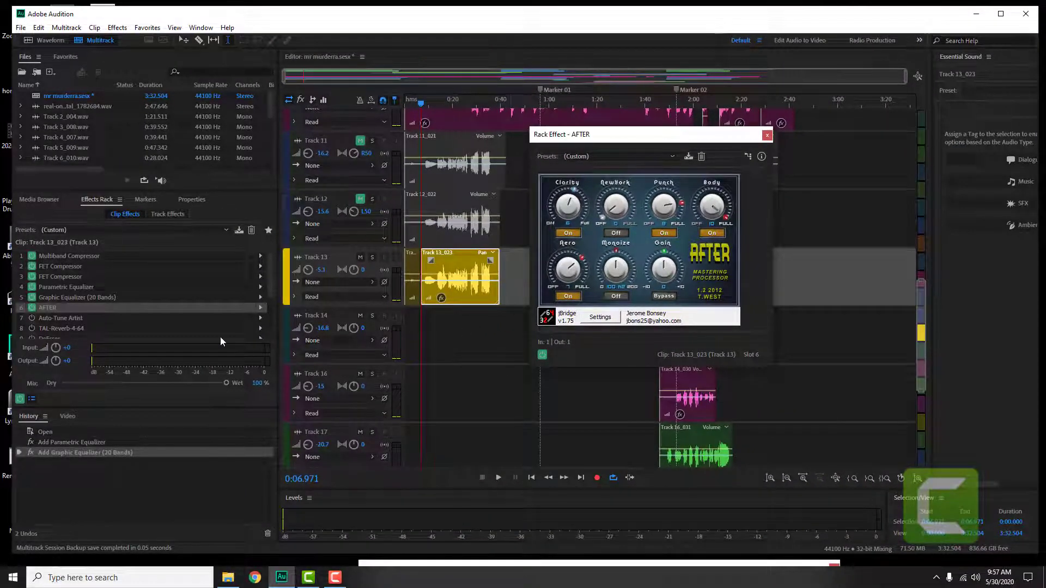
# Compare the Track 13_023 clip's sound with the AFTER effect bypassed and with it switched on.
pyautogui.click(32, 307)
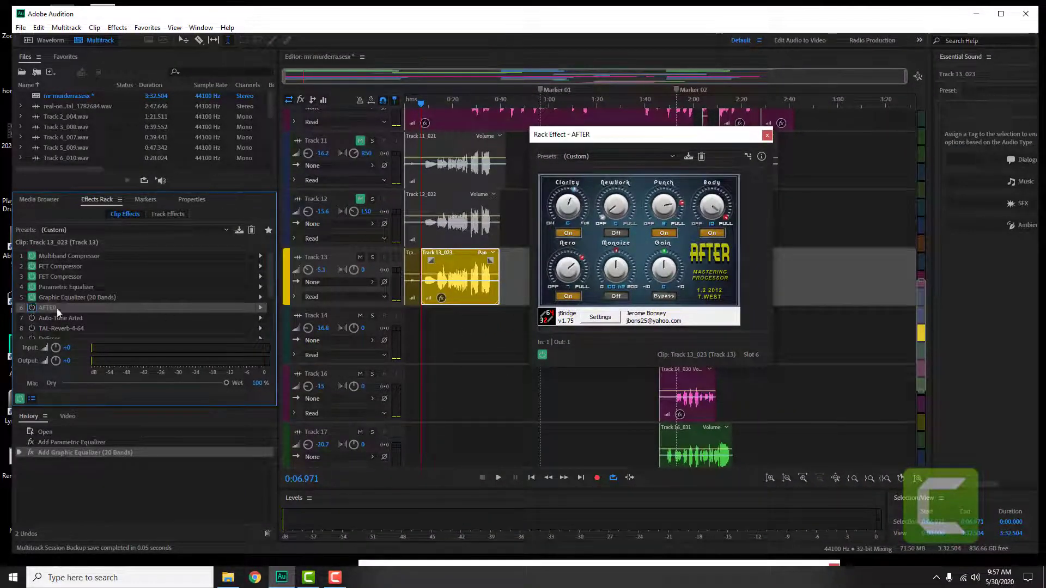
pyautogui.press('space')
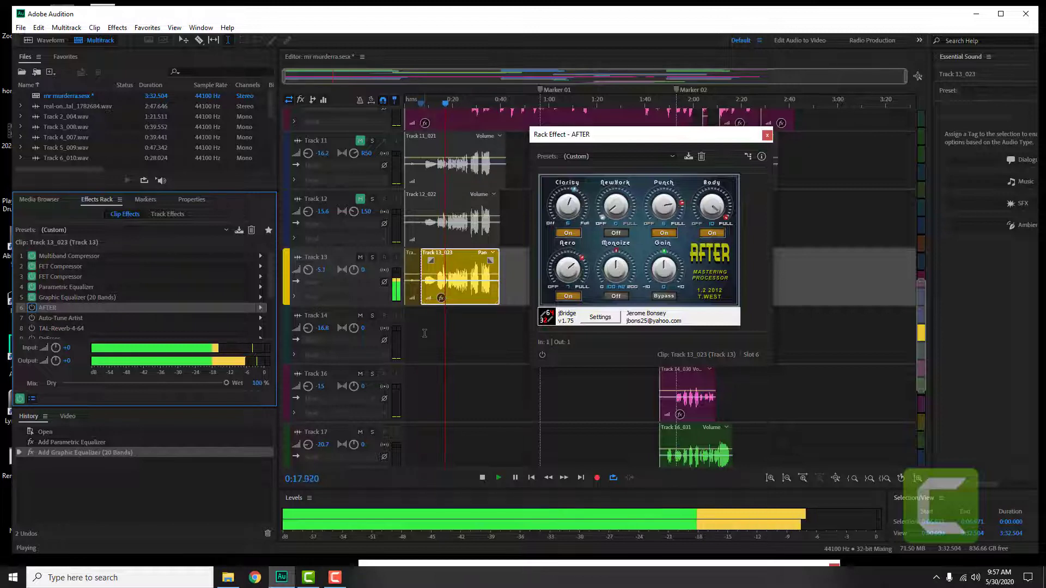
pyautogui.press('space')
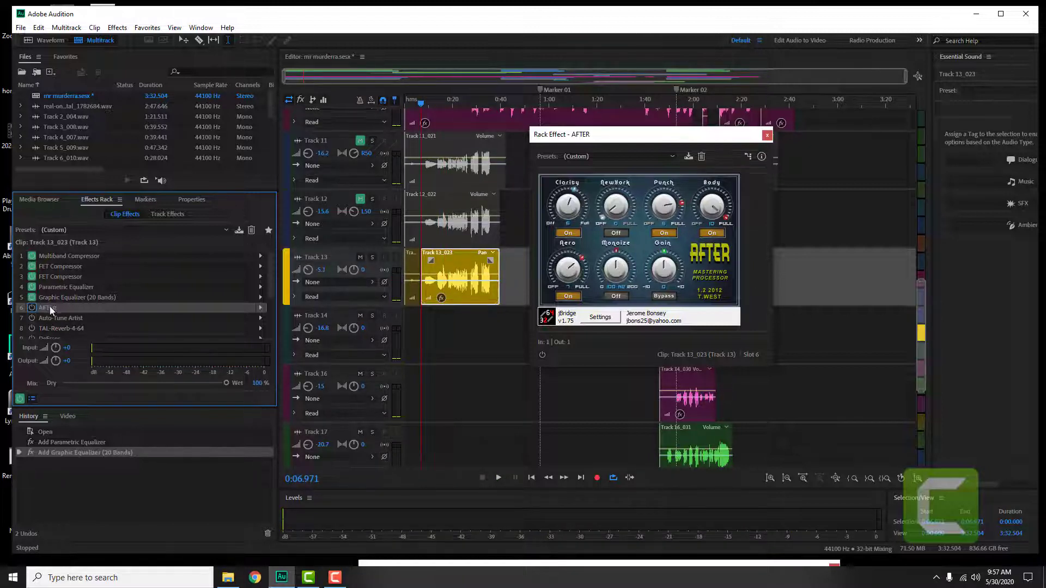
pyautogui.click(33, 308)
pyautogui.press('space')
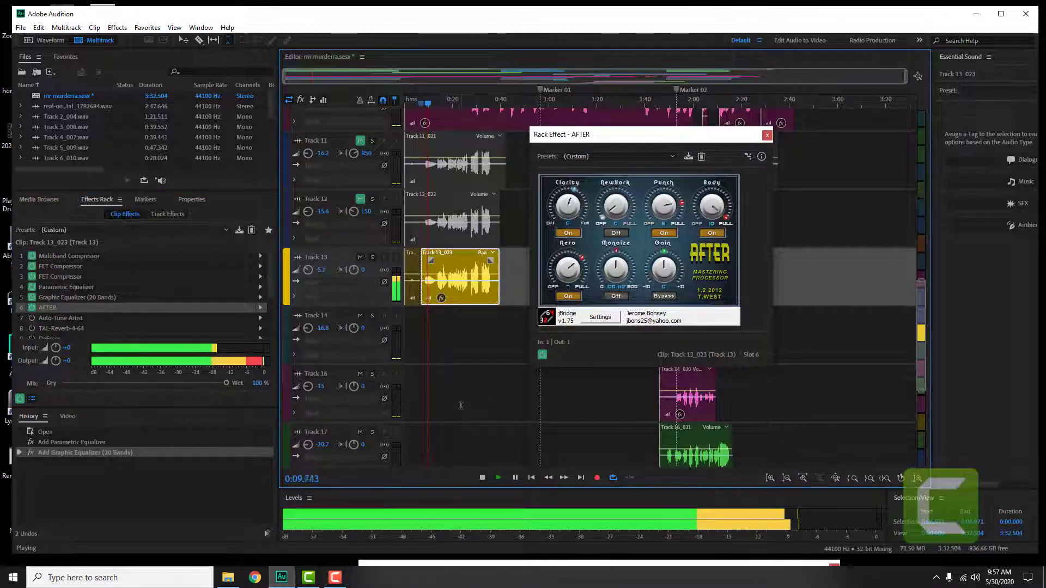
pyautogui.click(483, 480)
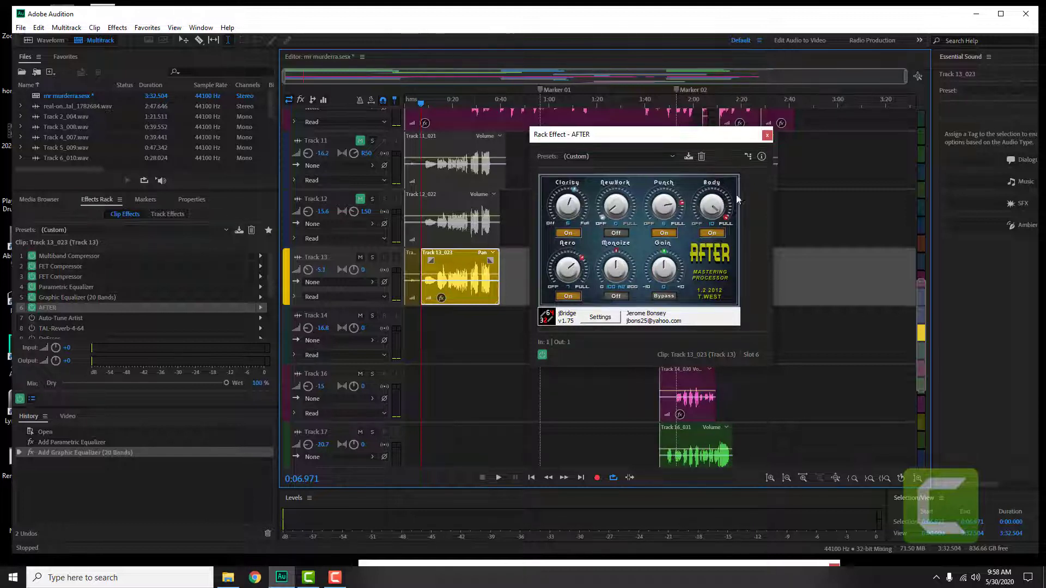
# Bypass the AFTER effect again and replay the Track 13_023 clip without it.
pyautogui.click(31, 308)
pyautogui.click(499, 478)
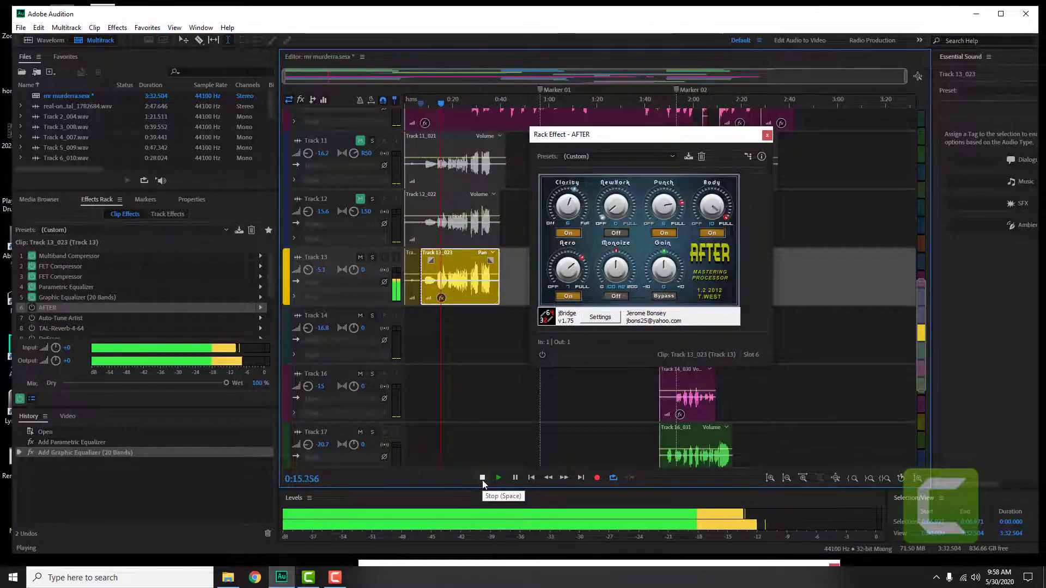
pyautogui.click(483, 478)
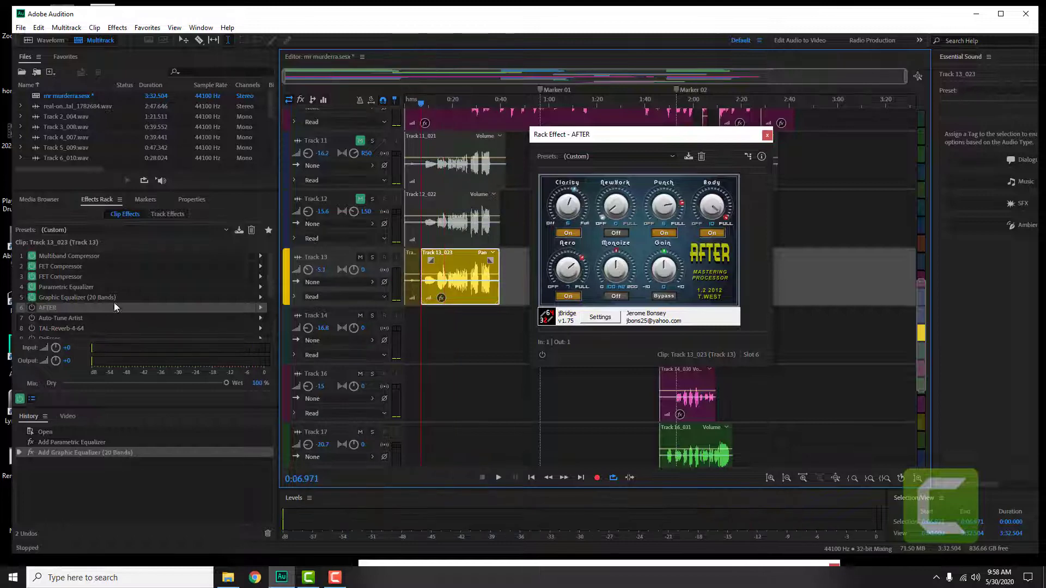
# Switch AFTER back on and turn its Aero knob down to about the middle while previewing the Track 13_023 clip.
pyautogui.click(31, 307)
pyautogui.click(499, 478)
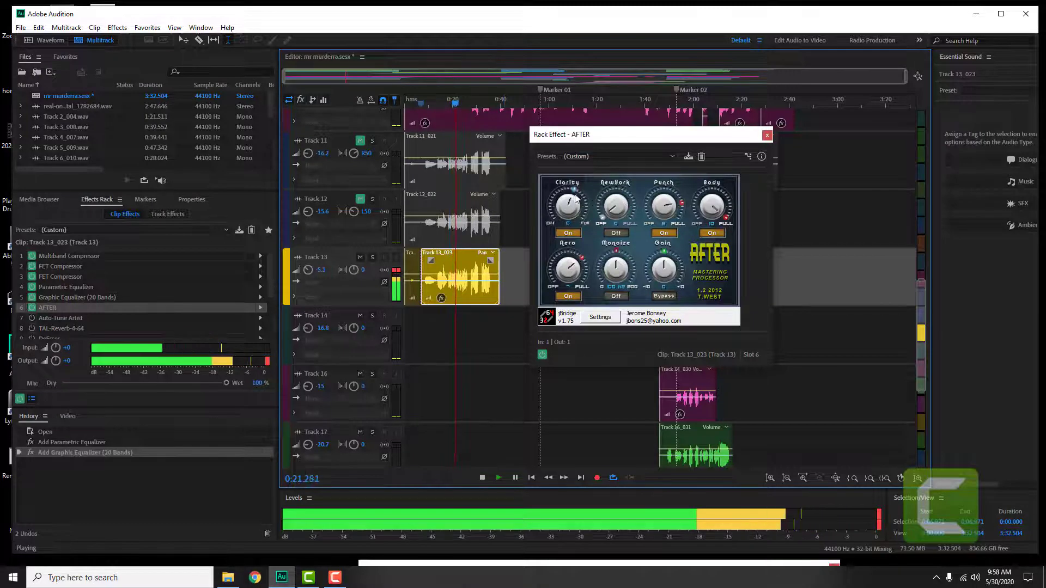
pyautogui.moveTo(583, 261); pyautogui.dragTo(589, 284)
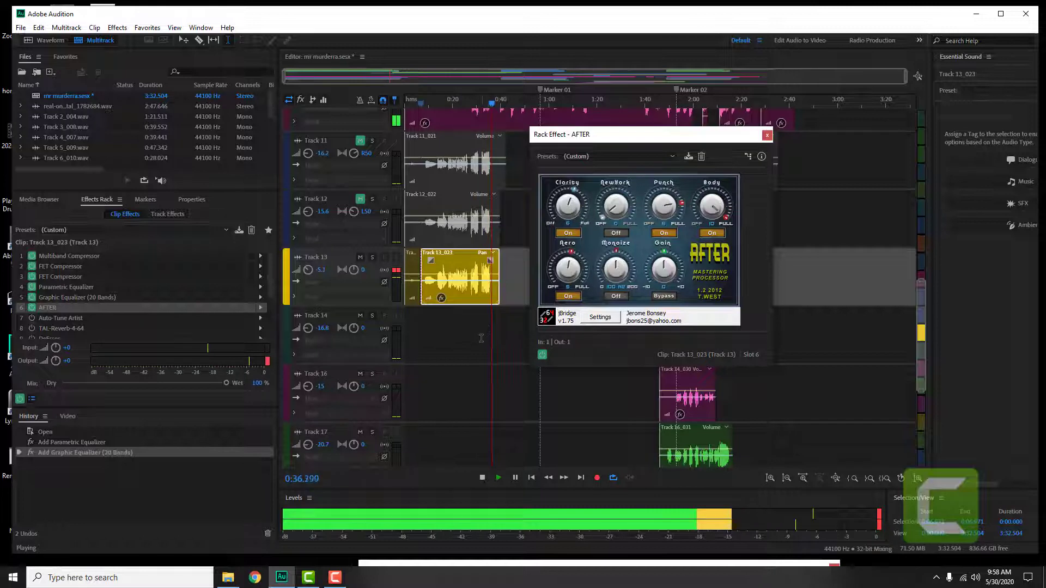
pyautogui.press('space')
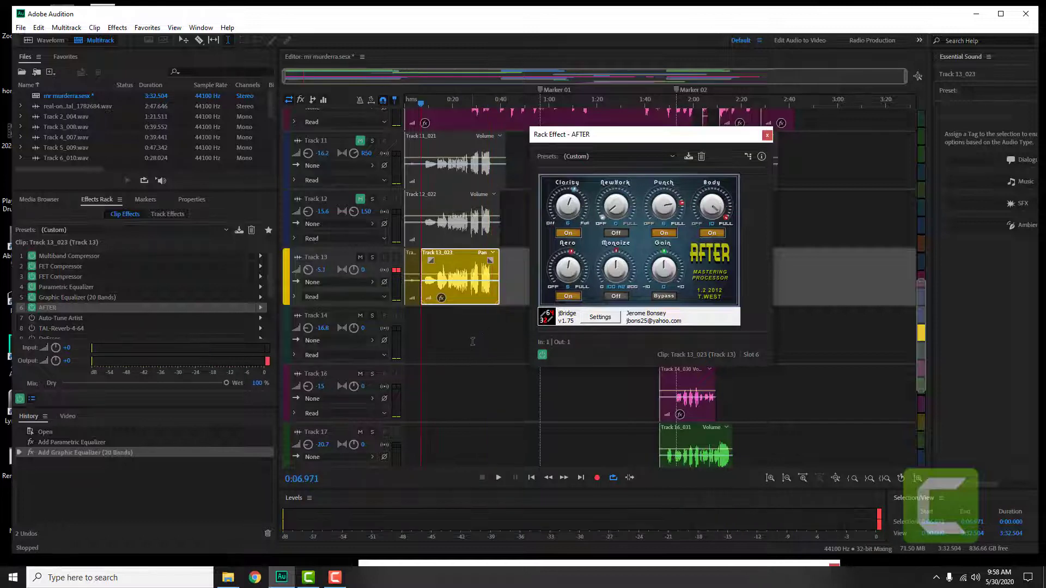